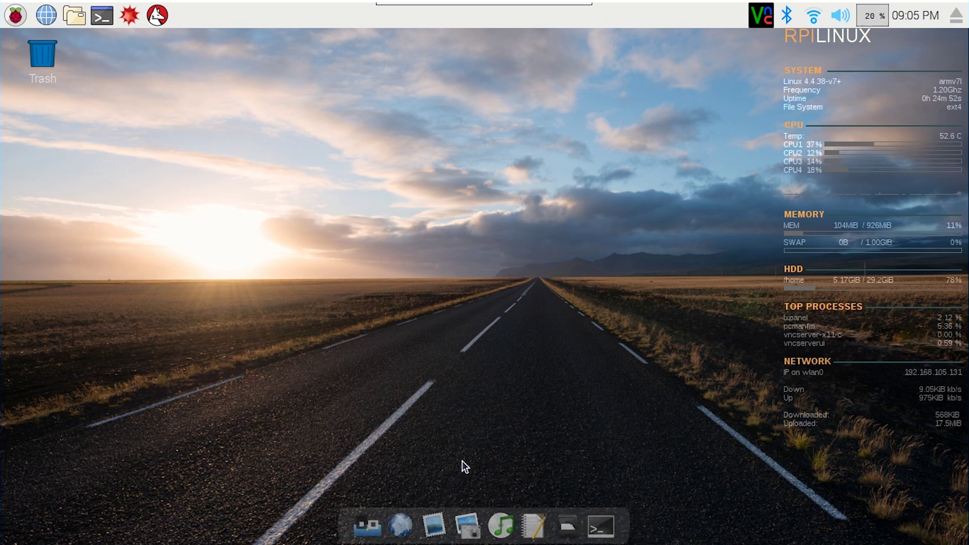
Step: Open LXTerminal from the Terminal icon in the top panel
left_click(107, 25)
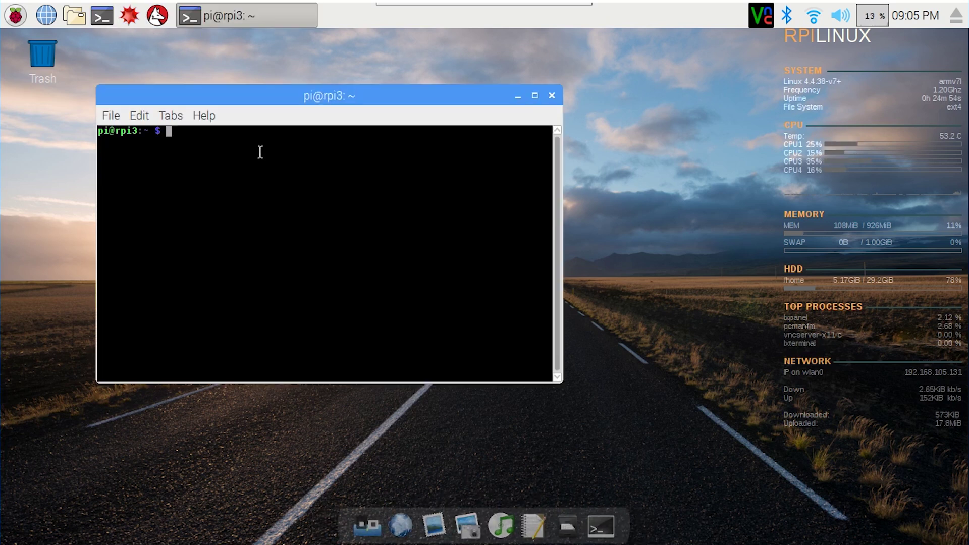
type("sudo apt-ge")
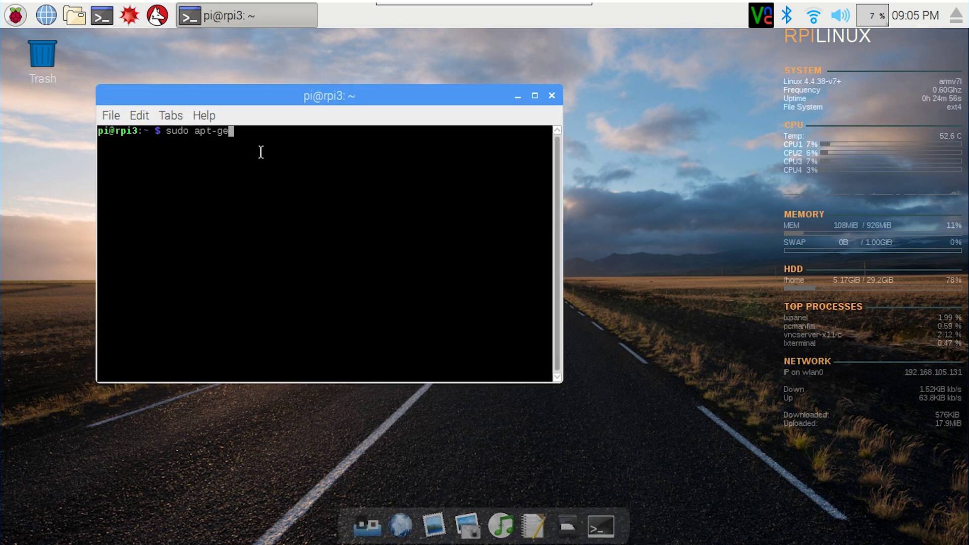
type("t install wbar")
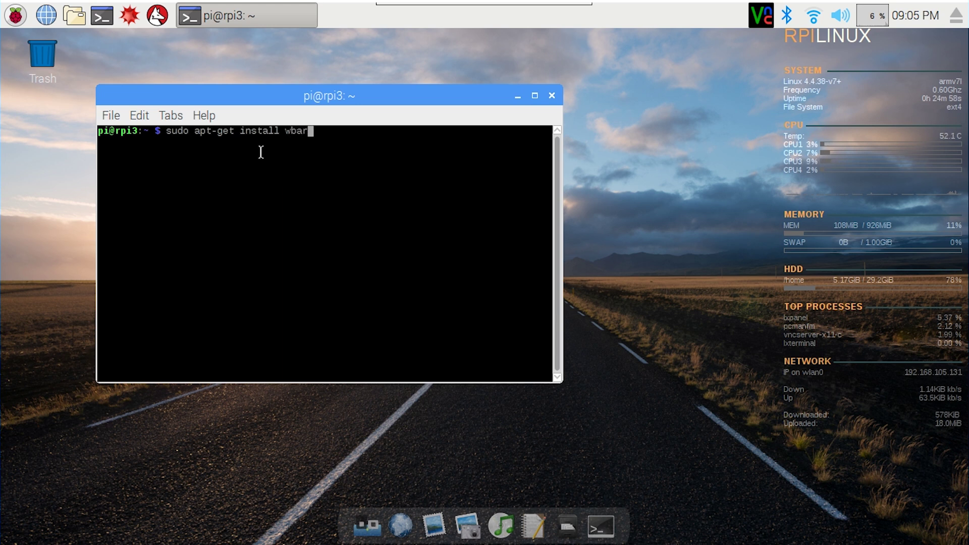
type(" wbar-config")
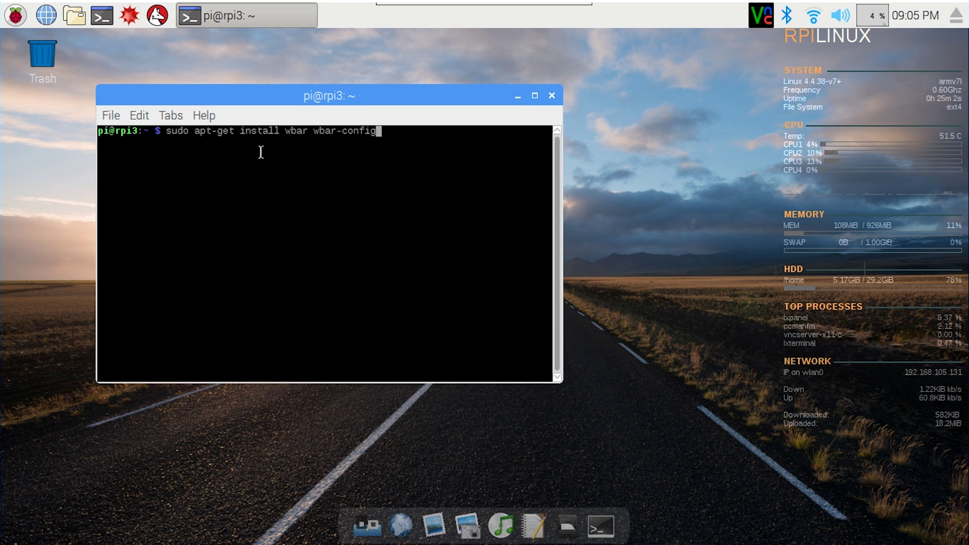
key("BackSpace")
key("BackSpace")
key("BackSpace")
key("BackSpace")
key("BackSpace")
key("BackSpace")
key("BackSpace")
key("BackSpace")
key("BackSpace")
key("BackSpace")
key("BackSpace")
key("BackSpace")
key("BackSpace")
key("BackSpace")
key("BackSpace")
key("BackSpace")
key("BackSpace")
key("BackSpace")
key("BackSpace")
key("BackSpace")
key("BackSpace")
key("BackSpace")
key("BackSpace")
key("BackSpace")
key("BackSpace")
key("BackSpace")
key("BackSpace")
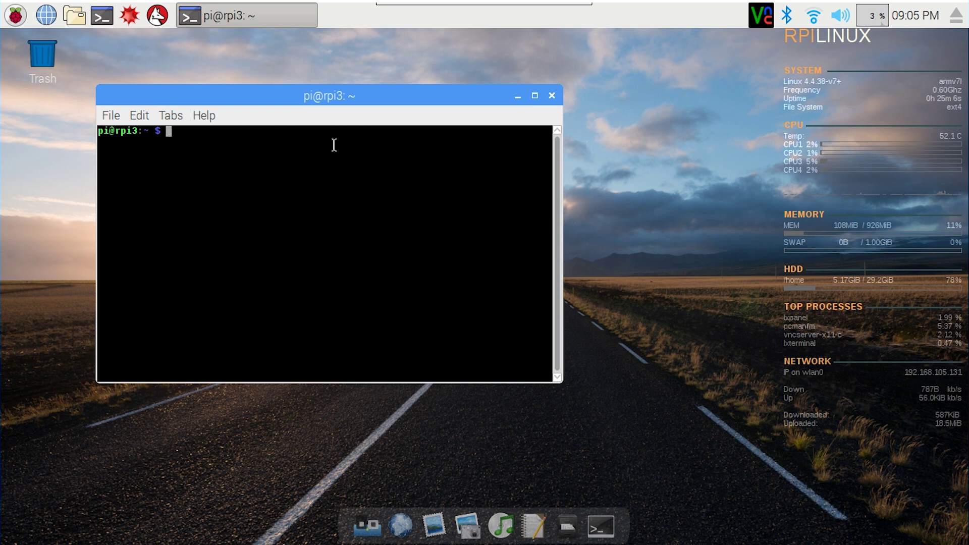
Step: Move the terminal window up and to the right on the desktop
left_click_drag(386, 96, 476, 74)
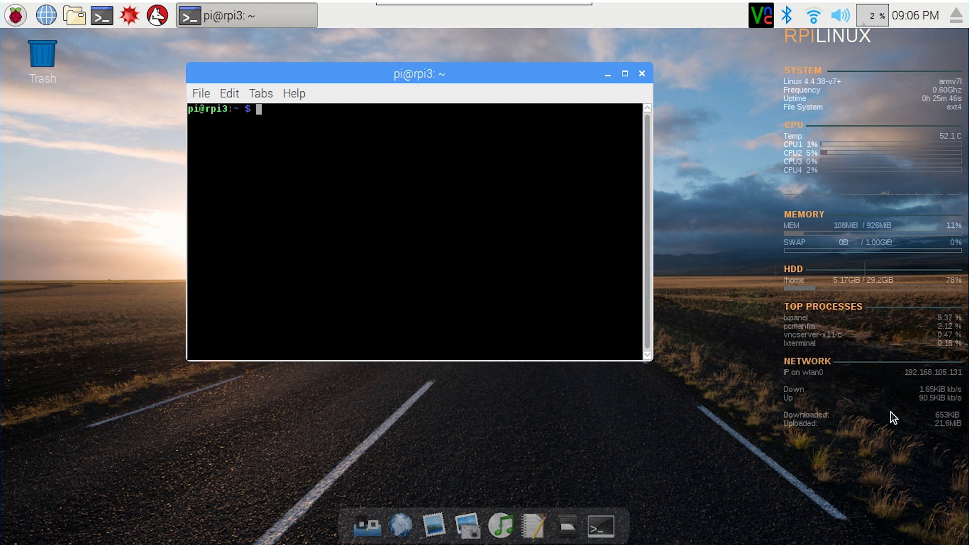
Step: Shift the terminal window about 100 px right and 40 px down
triple_click(479, 257)
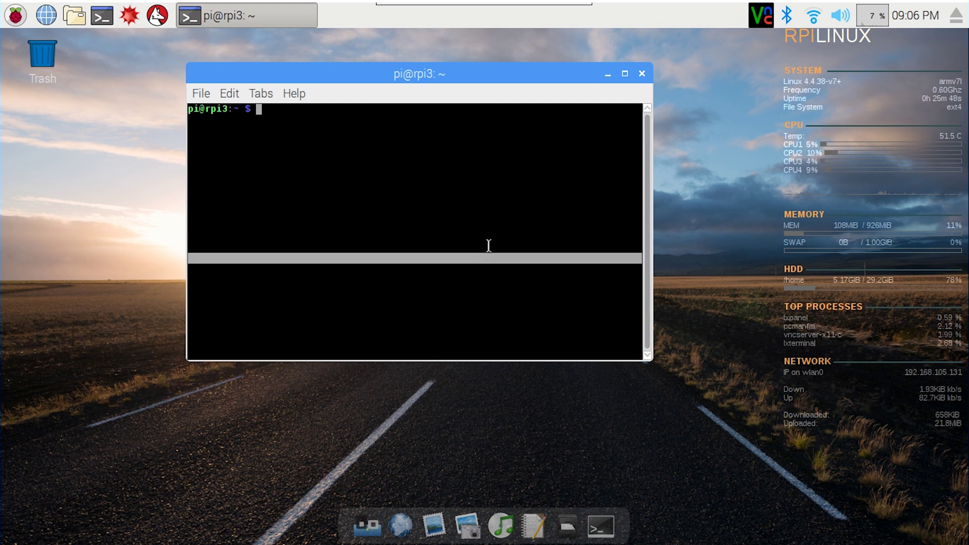
left_click(480, 165)
left_click_drag(452, 73, 506, 94)
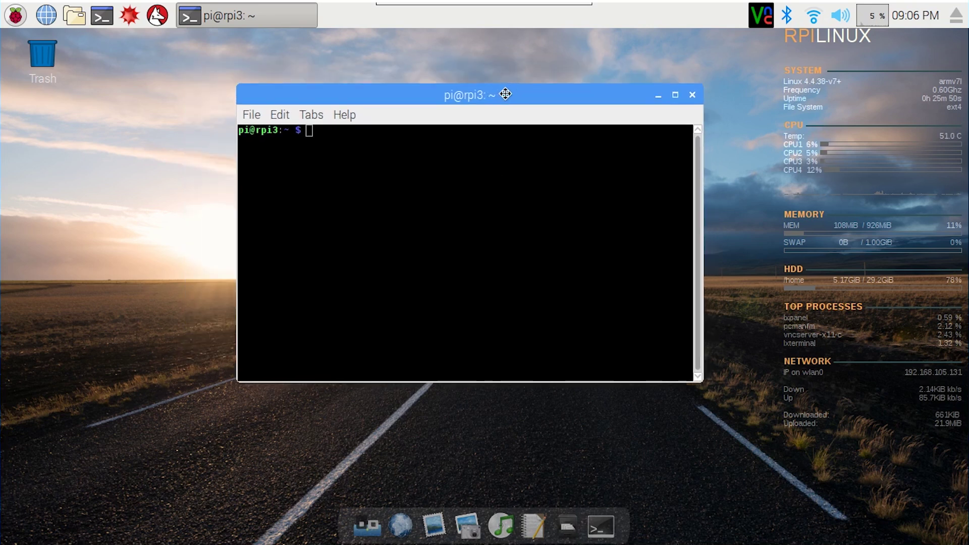
triple_click(449, 183)
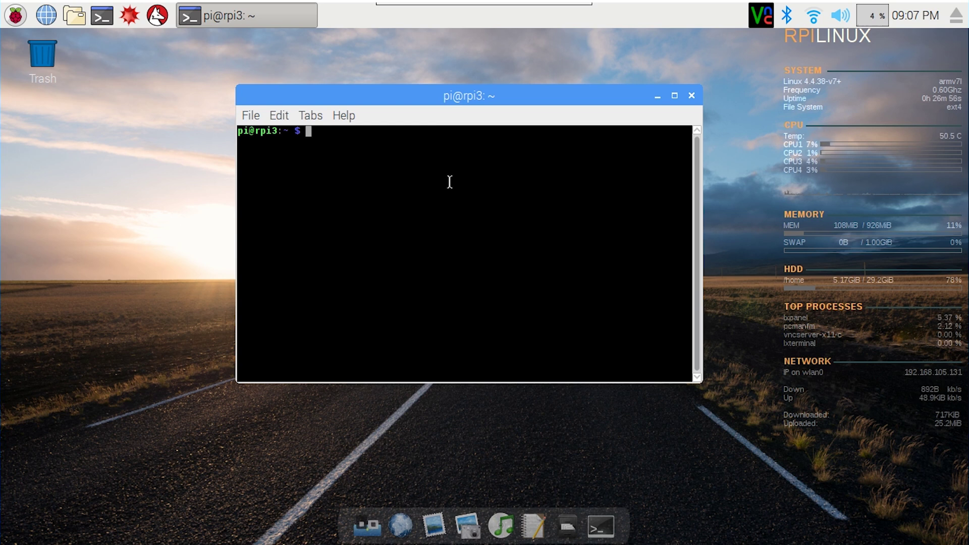
Step: Open /usr/bin/zram.sh in nano with the terminal maximized
type("nna")
key("BackSpace")
key("BackSpace")
key("BackSpace")
type("nano /et")
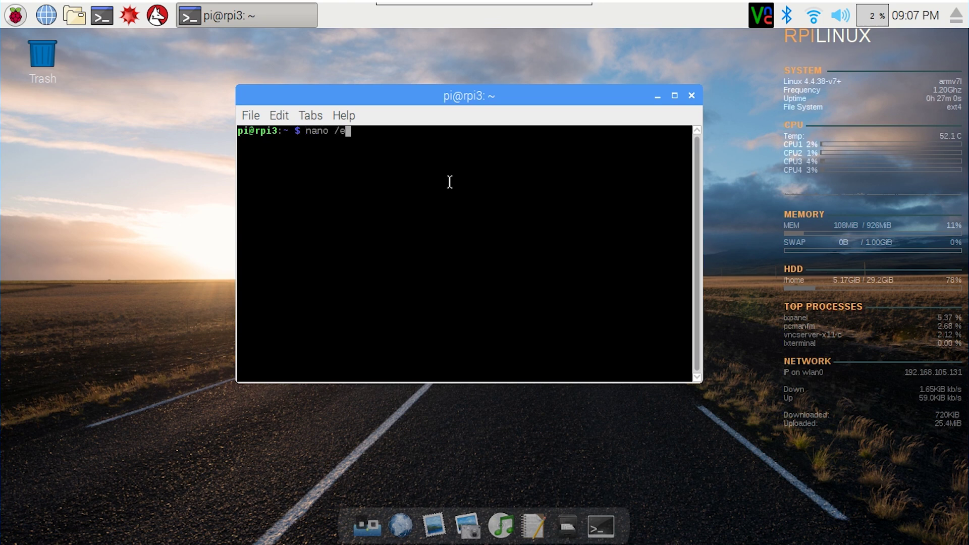
key("BackSpace")
key("BackSpace")
type("usr/bin/")
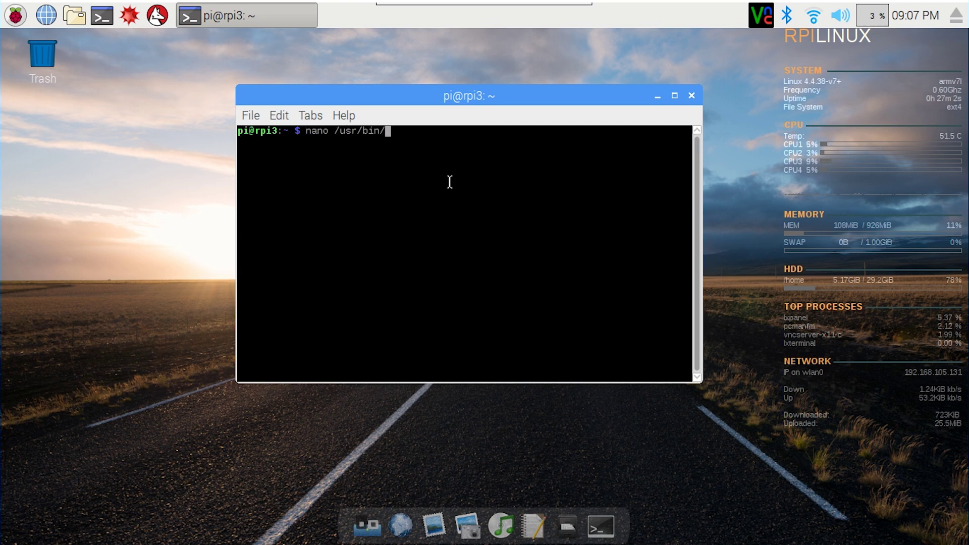
type("zram.sh")
key("Return")
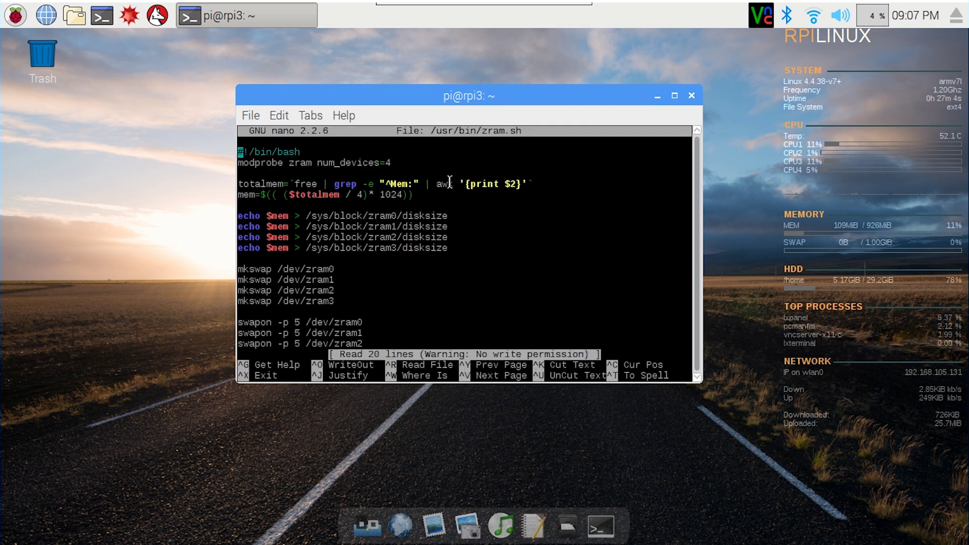
left_click(674, 95)
Step: Step through the modprobe, totalmem, mem and echo disksize lines, then exit nano
key("Down")
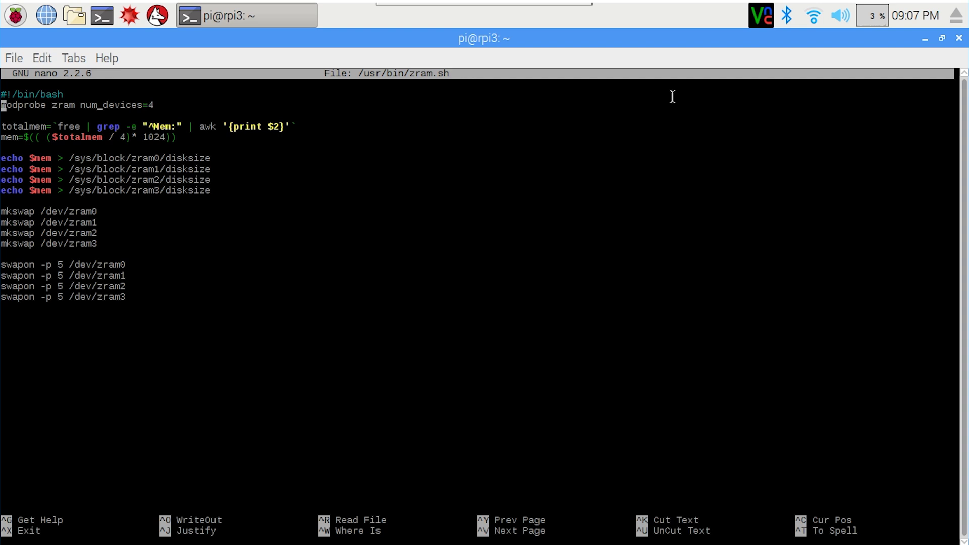
key("Down")
key("Down")
key("Down")
key("Down")
key("Down")
key("Down")
key("Down")
key("Up")
key("Up")
key("Down")
key("Down")
key("Down")
key("Down")
key("Down")
key("Down")
key("Down")
key("Down")
key("Down")
key("Down")
key("Down")
key("Down")
key("Down")
key("ctrl+x")
Step: Open /etc/rc.local in nano and insert a blank line above the _IP= line
type("nano /etc/")
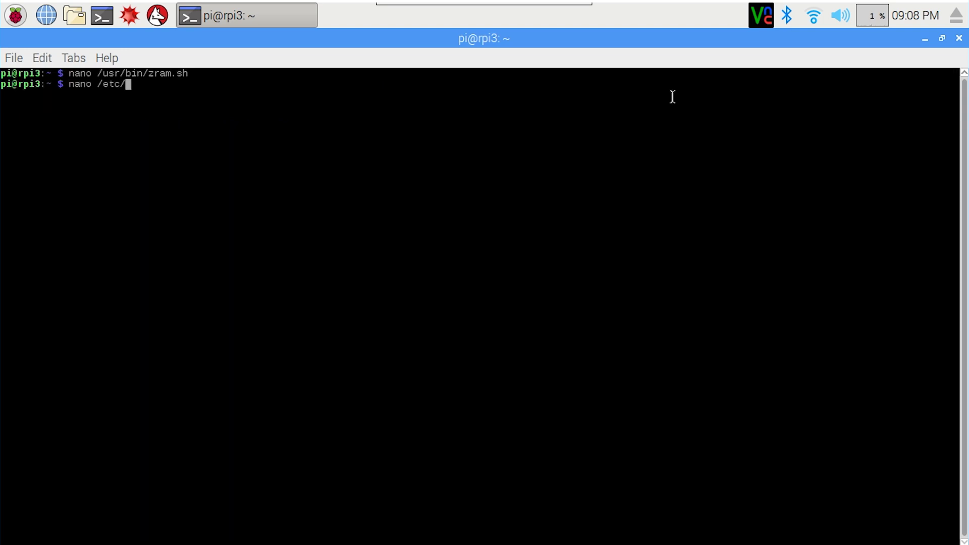
type("rc.local")
key("Return")
key("Down")
key("Down")
key("Down")
key("Down")
key("Down")
key("Down")
key("Down")
key("Down")
key("Down")
key("Down")
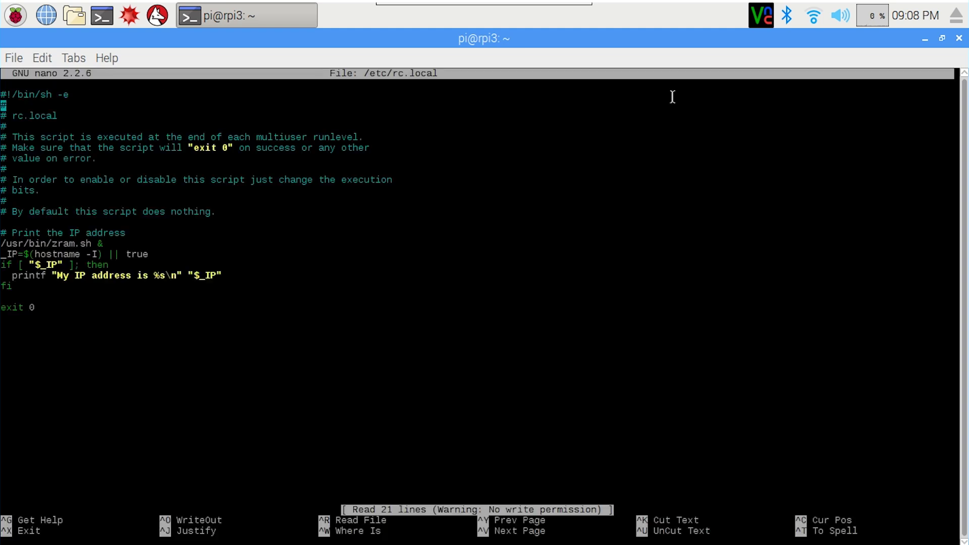
key("Down")
key("Down")
key("Down")
key("Down")
key("Down")
key("Return")
key("Up")
key("Up")
key("Right")
key("Right")
key("Right")
key("Right")
key("Right")
key("Right")
key("Right")
key("Right")
key("Right")
key("Right")
key("Right")
key("Right")
key("Right")
key("Right")
key("Right")
key("Right")
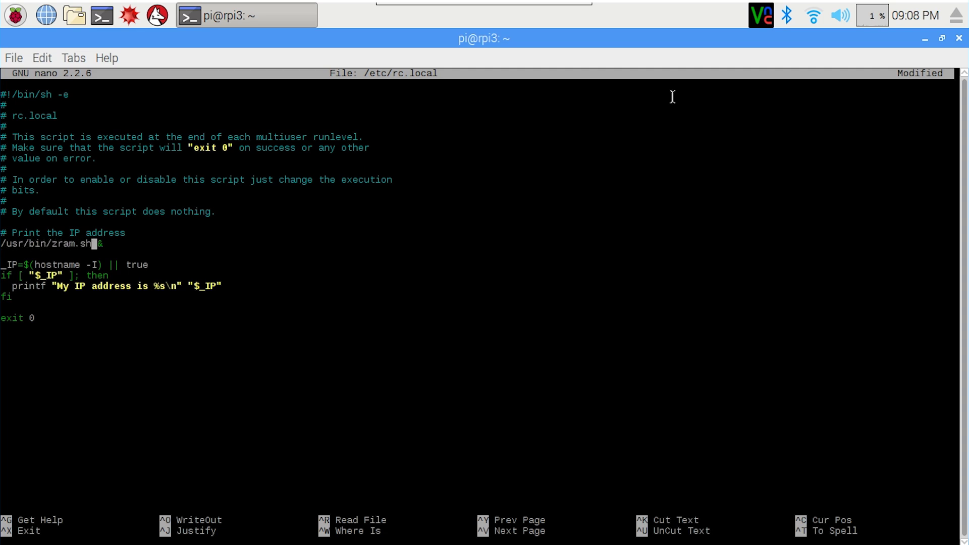
Step: Leave rc.local without saving the changes and launch htop
key("ctrl+x")
key("y")
key("Return")
key("ctrl+x")
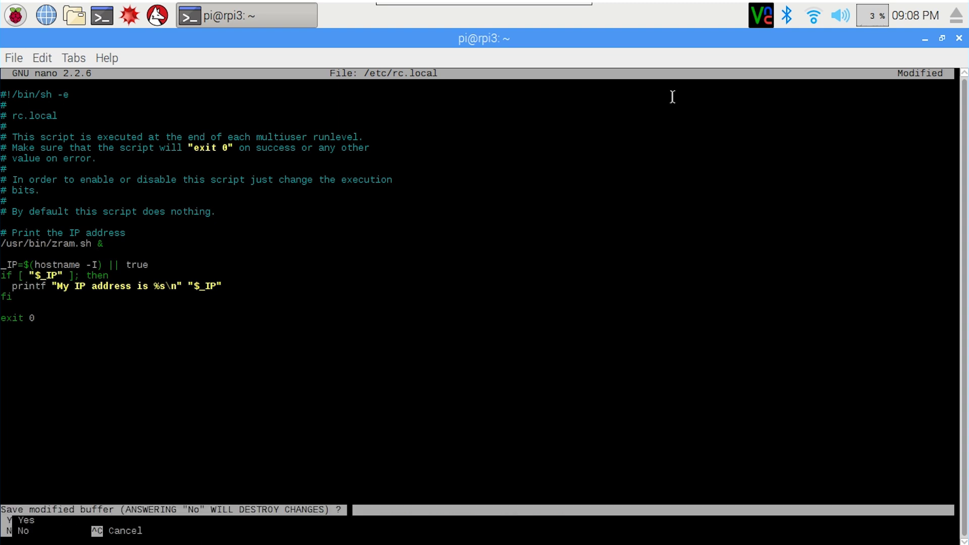
key("n")
type("htop")
key("Return")
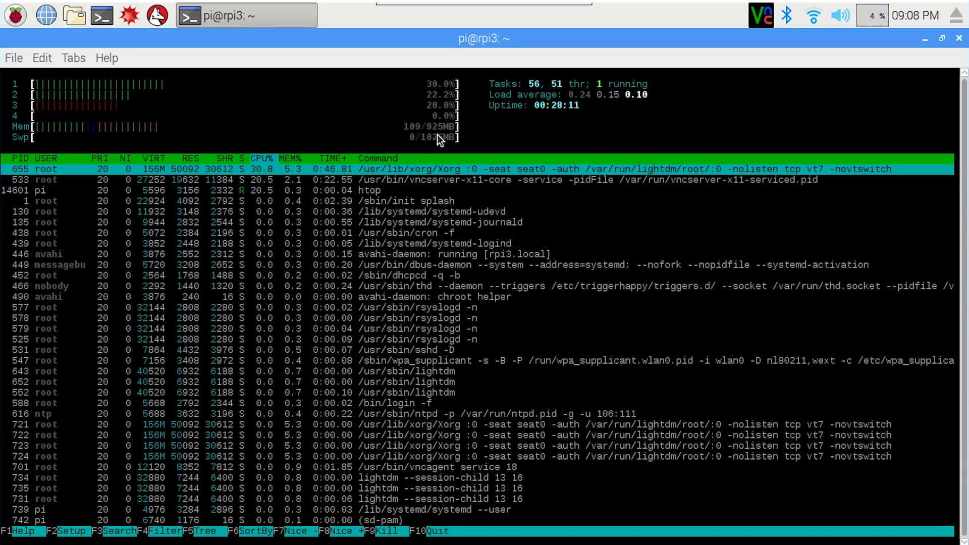
Step: Restore the maximized terminal to a smaller window with htop still running
left_click(942, 38)
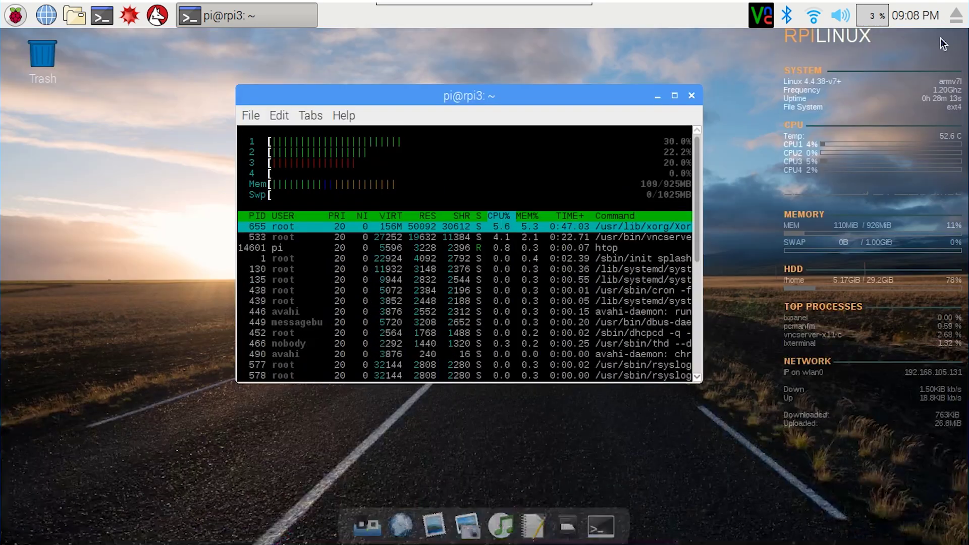